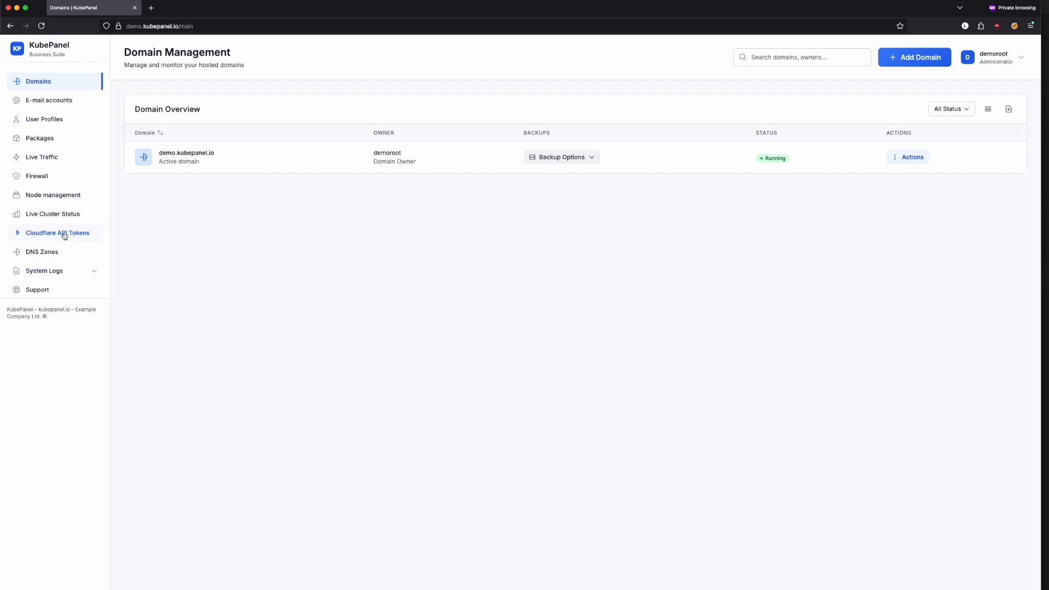
Add the first Cloudflare API token from the pasted value, named mytoken
click(64, 235)
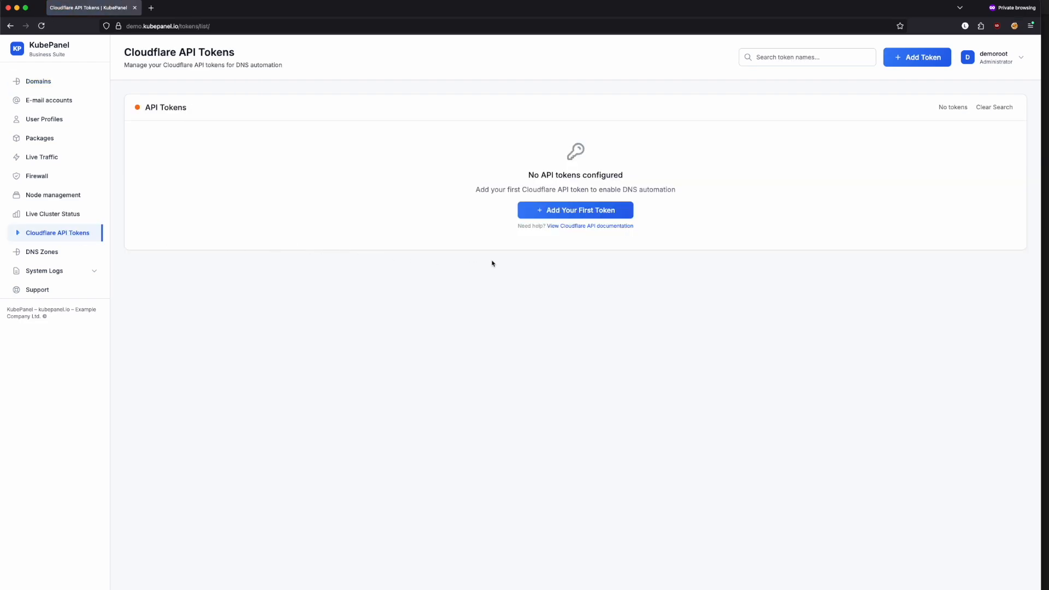
click(550, 214)
click(482, 263)
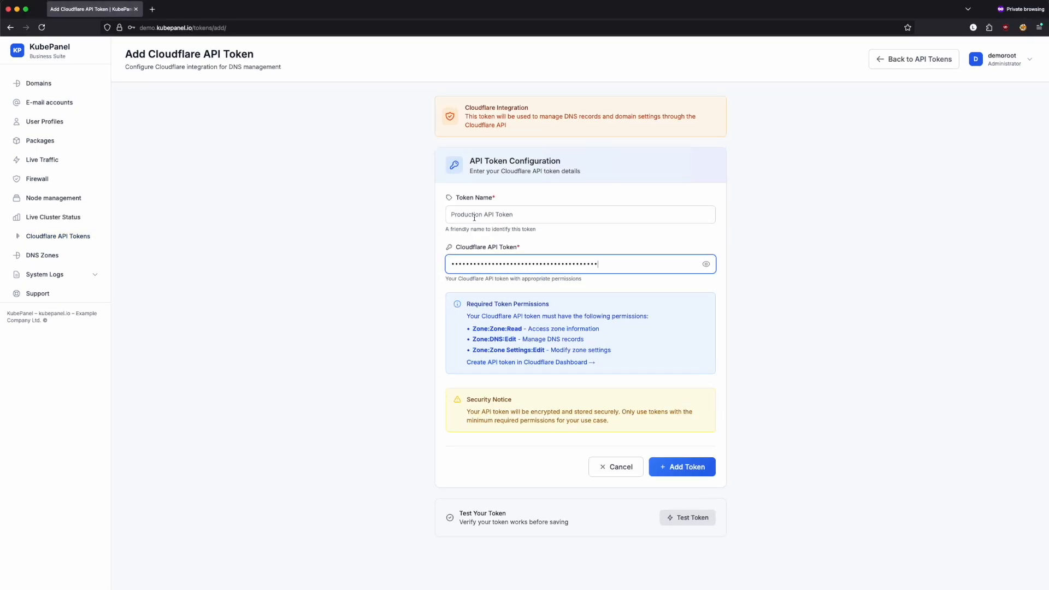
click(476, 213)
text(mytoken)
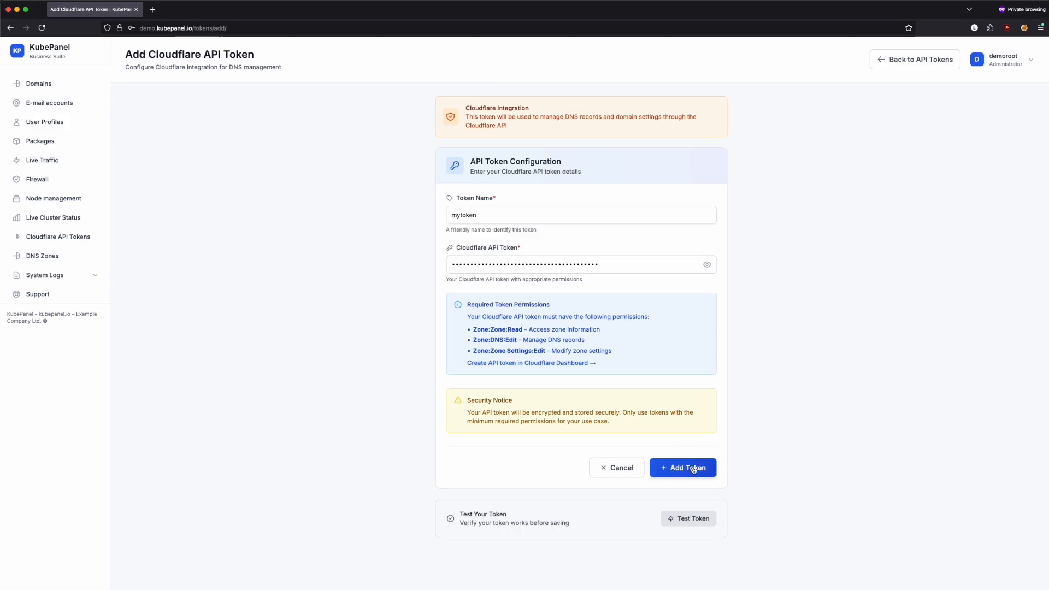
click(693, 469)
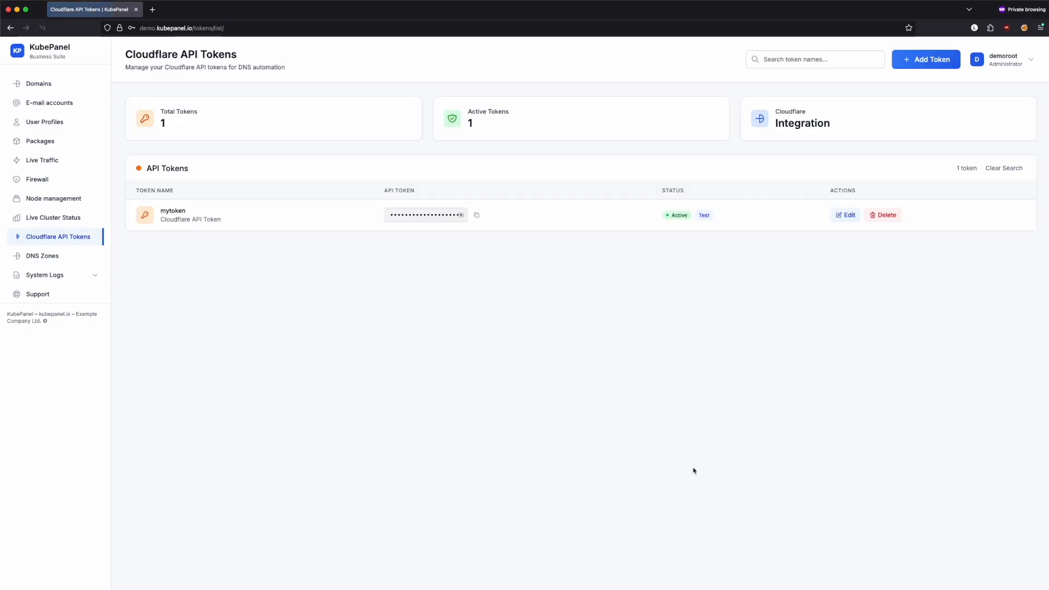
Start a new domain from the Domains list and paste justawood.com as its name
click(39, 83)
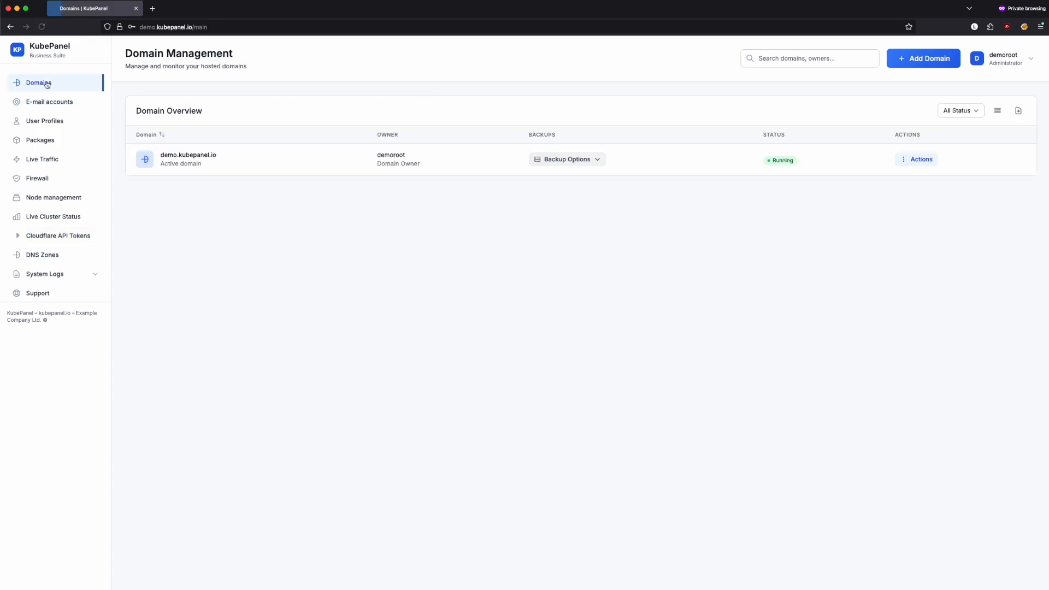
click(921, 59)
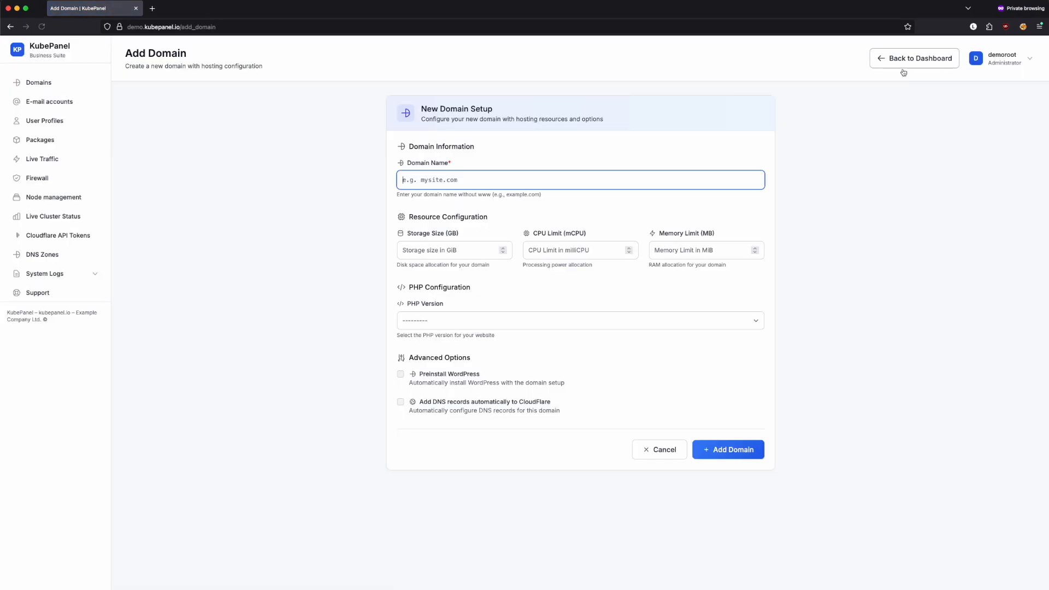
text(justawood.com)
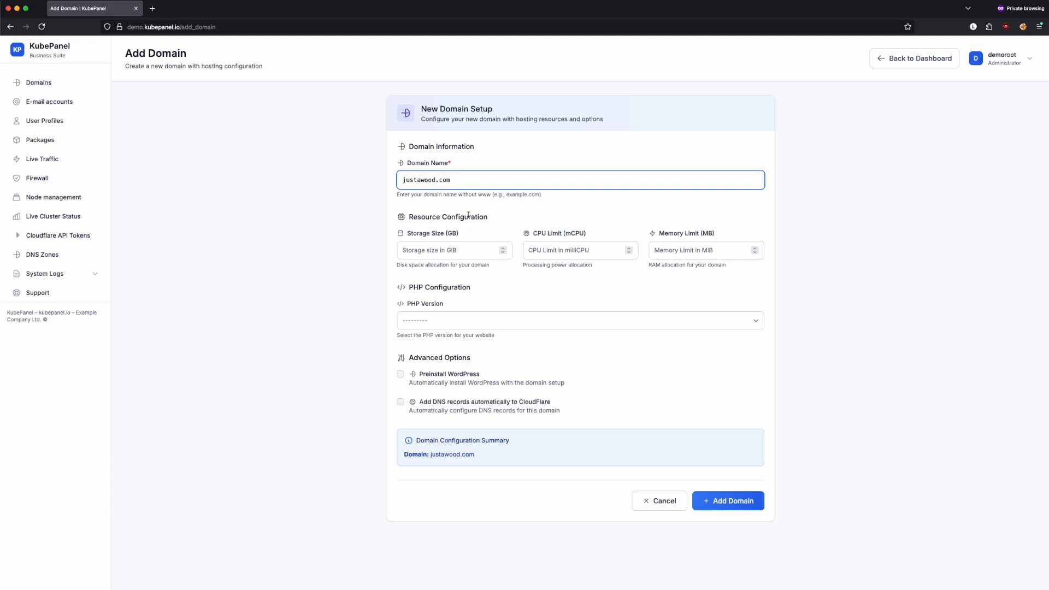
Set storage to 1 GB, CPU limit to 500 mCPU and memory limit to 500 MB
click(476, 251)
text(1)
click(565, 250)
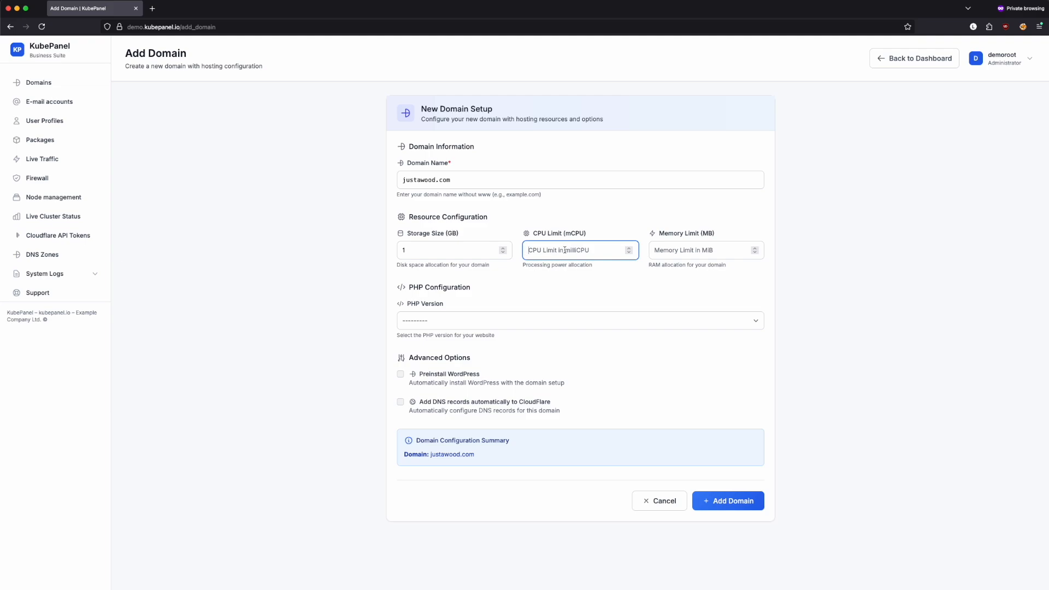
text(500)
click(680, 252)
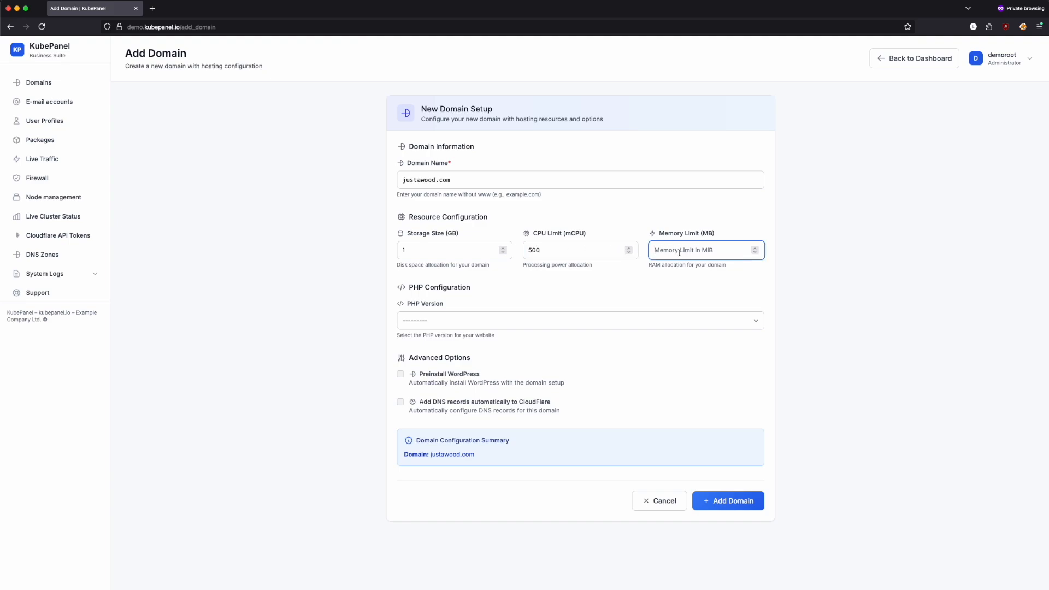
text(500)
Choose PHP 8.3 and enable WordPress preinstall and automatic Cloudflare DNS records
click(851, 256)
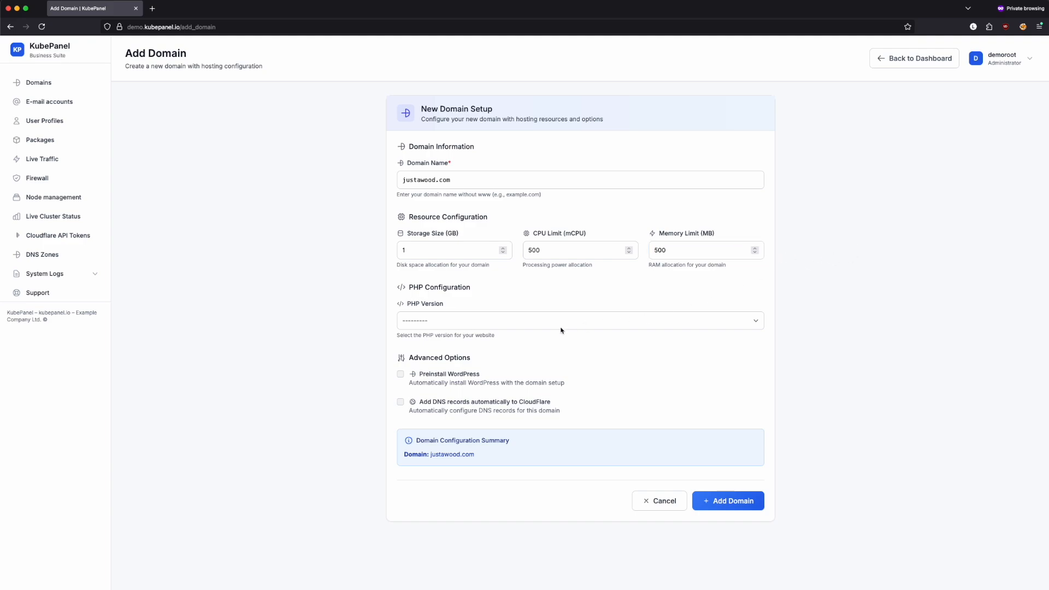
click(464, 323)
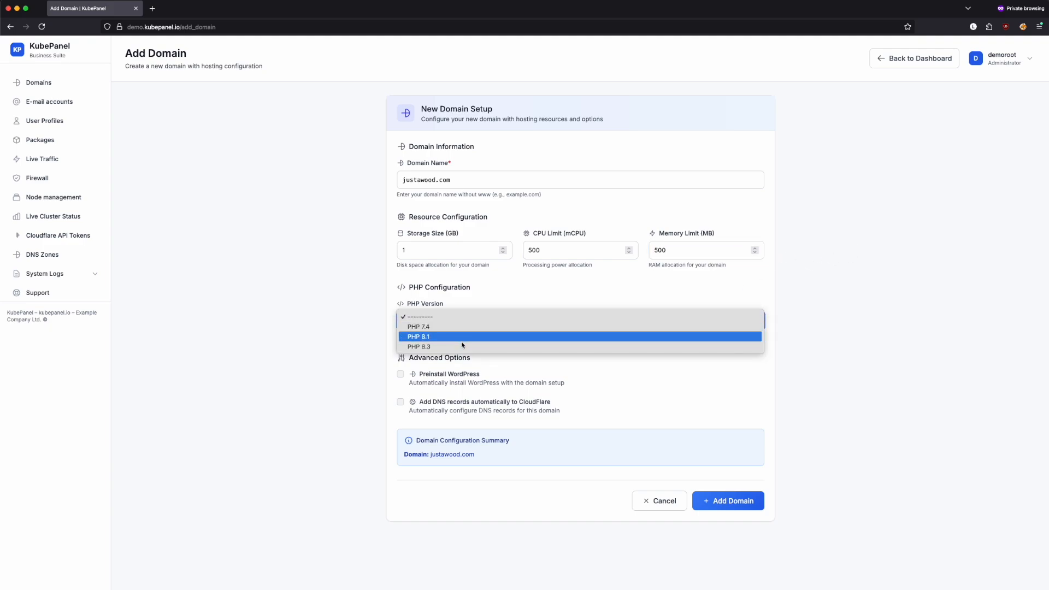
click(461, 347)
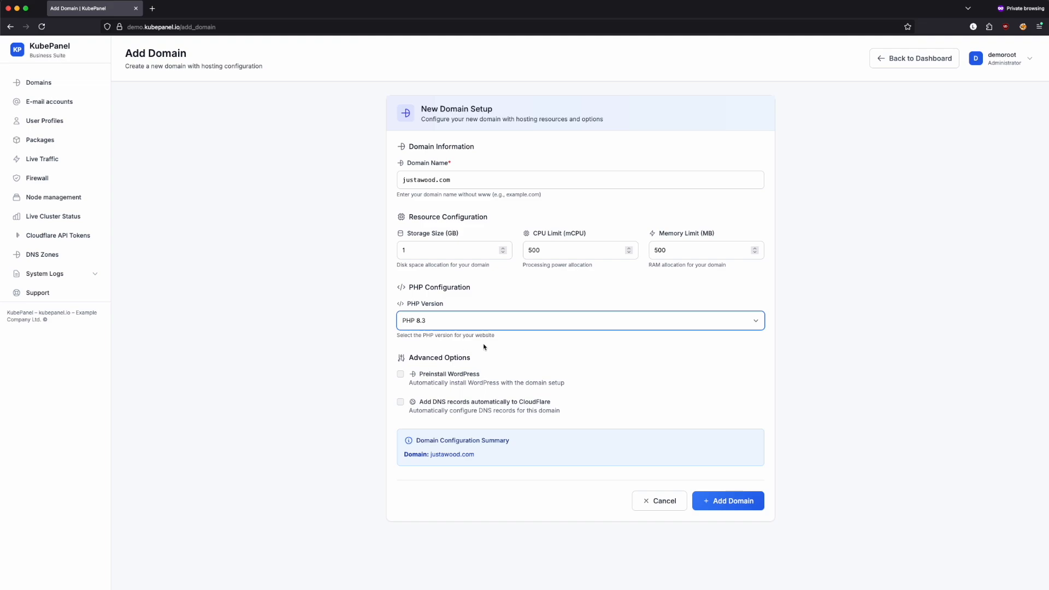
click(400, 376)
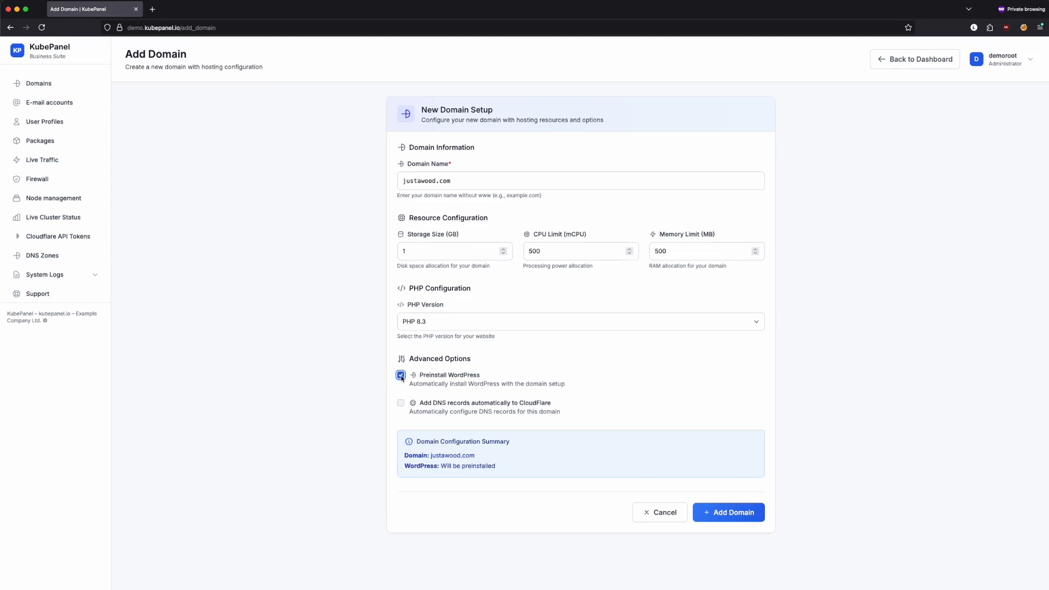
click(400, 403)
Select the mytoken Cloudflare token and create the justawood.com domain
click(686, 449)
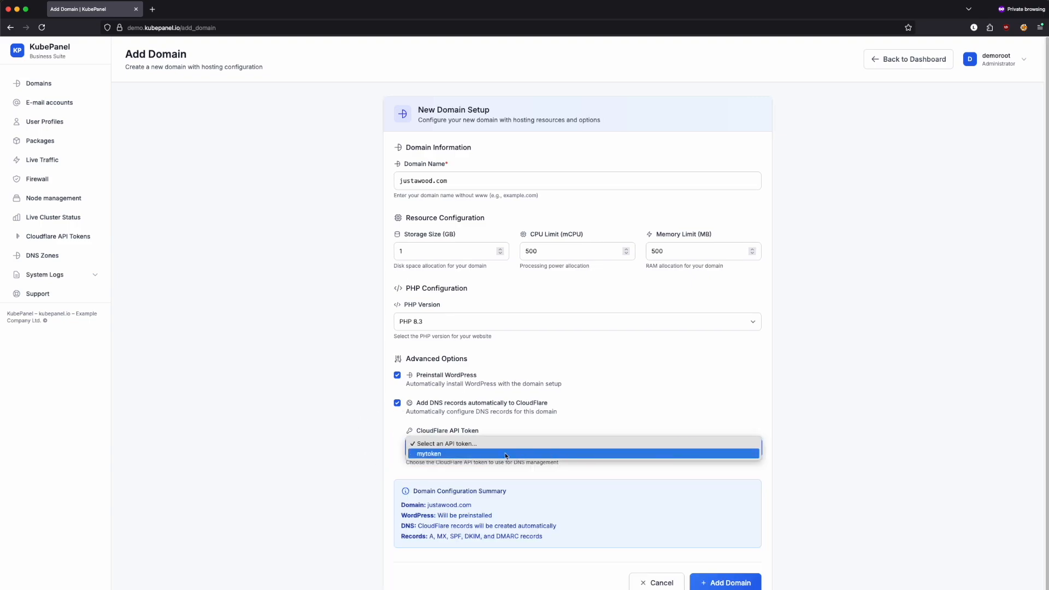
click(455, 456)
click(823, 402)
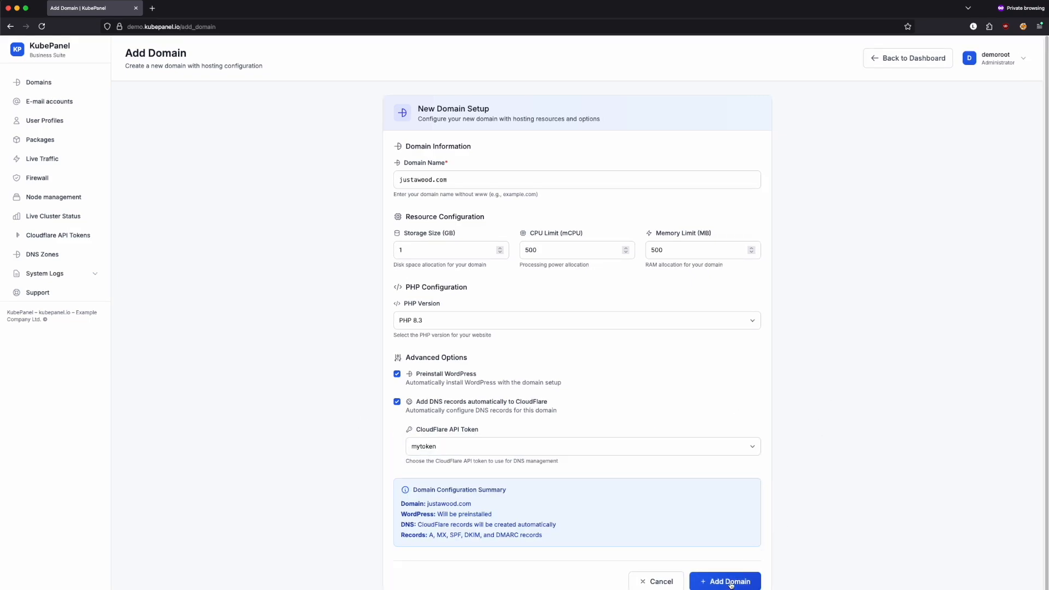
click(732, 584)
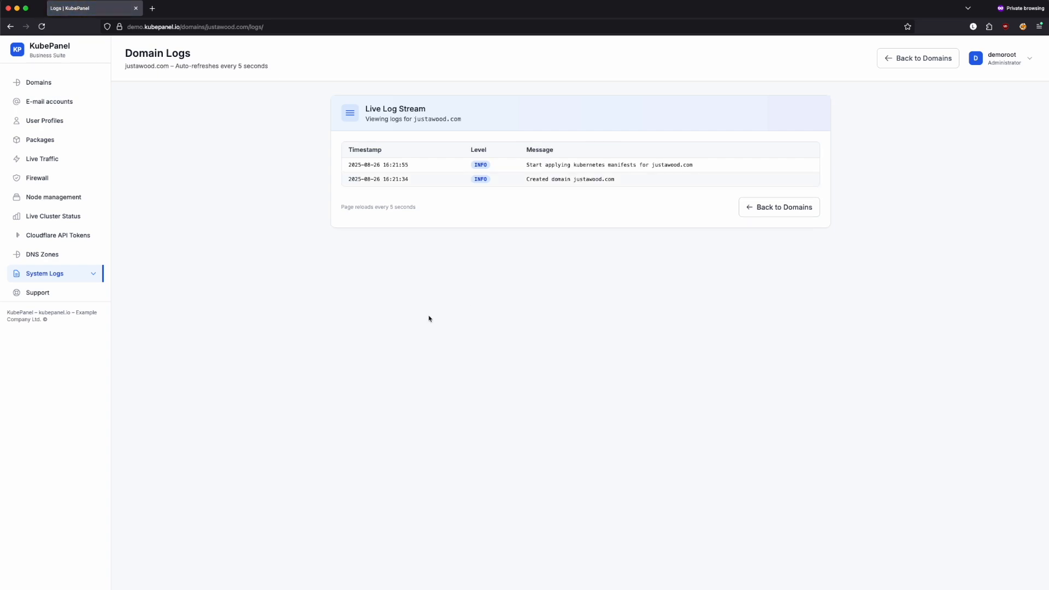
Leave the Domain Logs and go back to the Domains list showing justawood.com
click(51, 86)
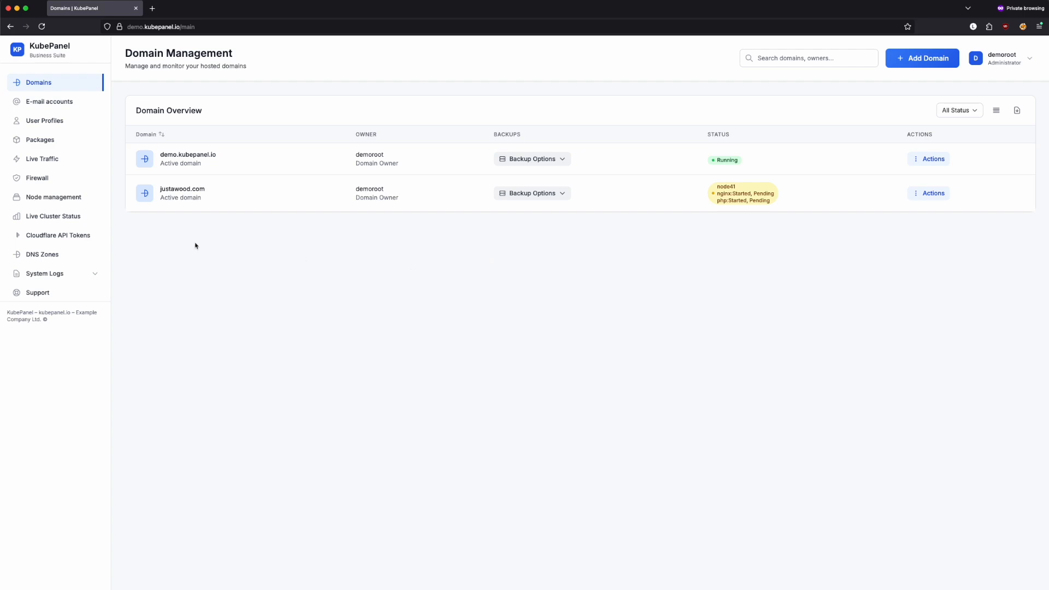
Open Live Cluster Status and scroll the Kubernetes Pods table to the justawood-com pods
click(67, 218)
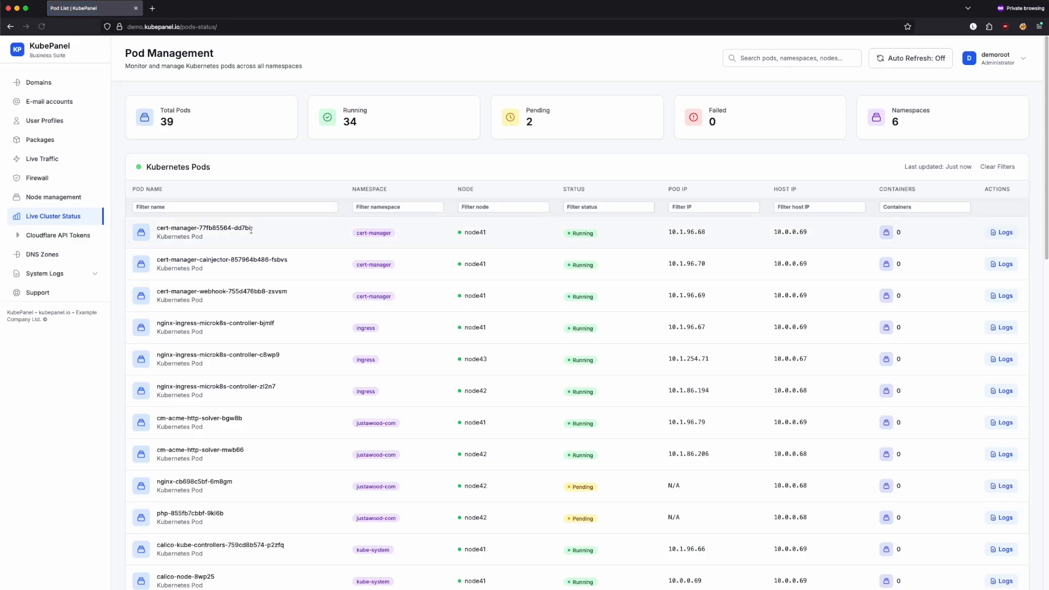
scroll(547, 308, down, 1)
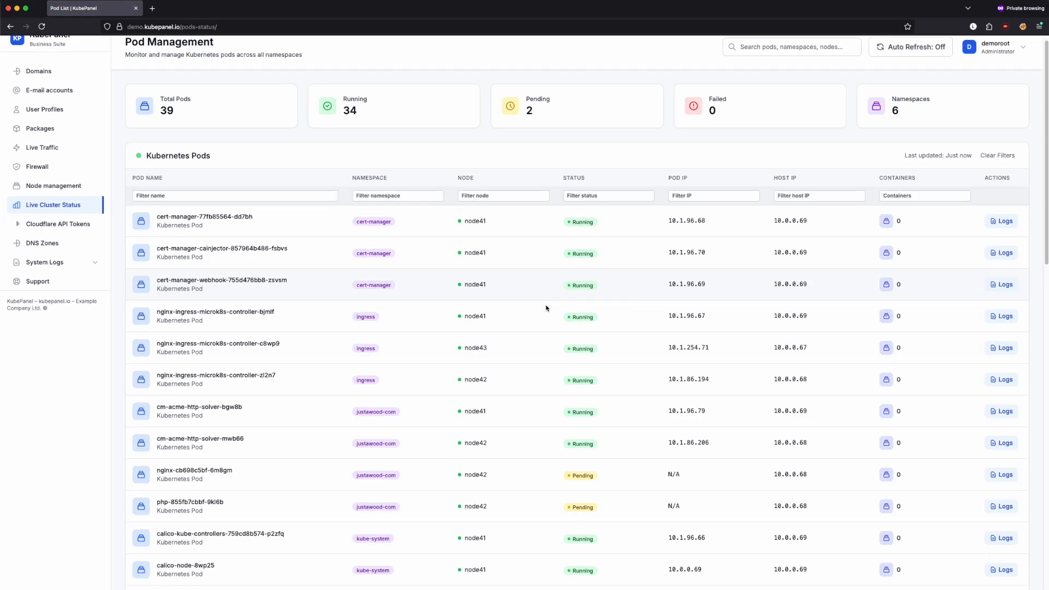
scroll(546, 308, down, 2)
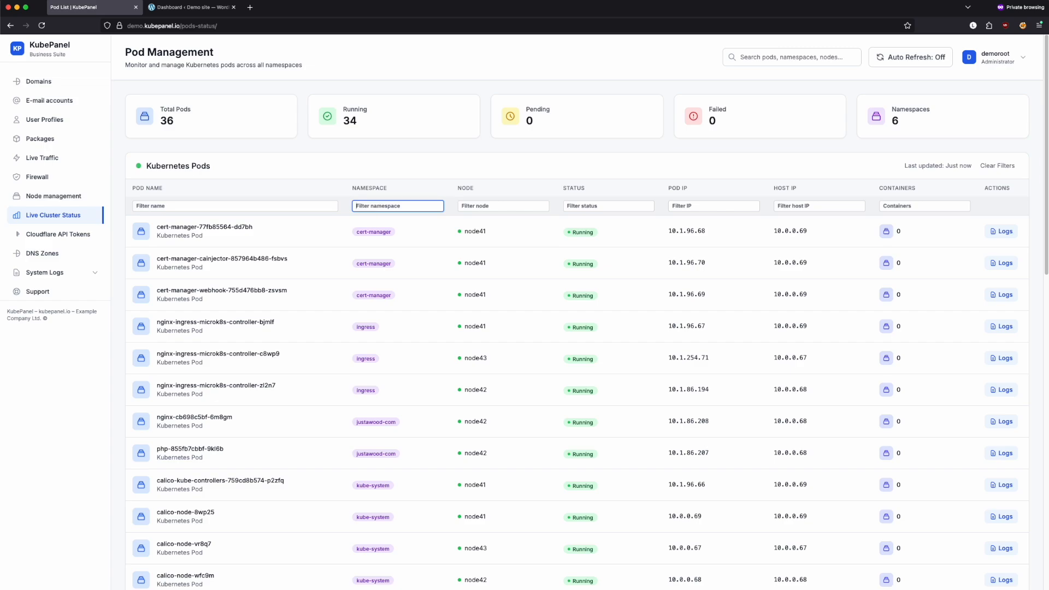
Filter the pods by namespace justawo, then run dig demo.kubepanel.io in the terminal
text(justawood)
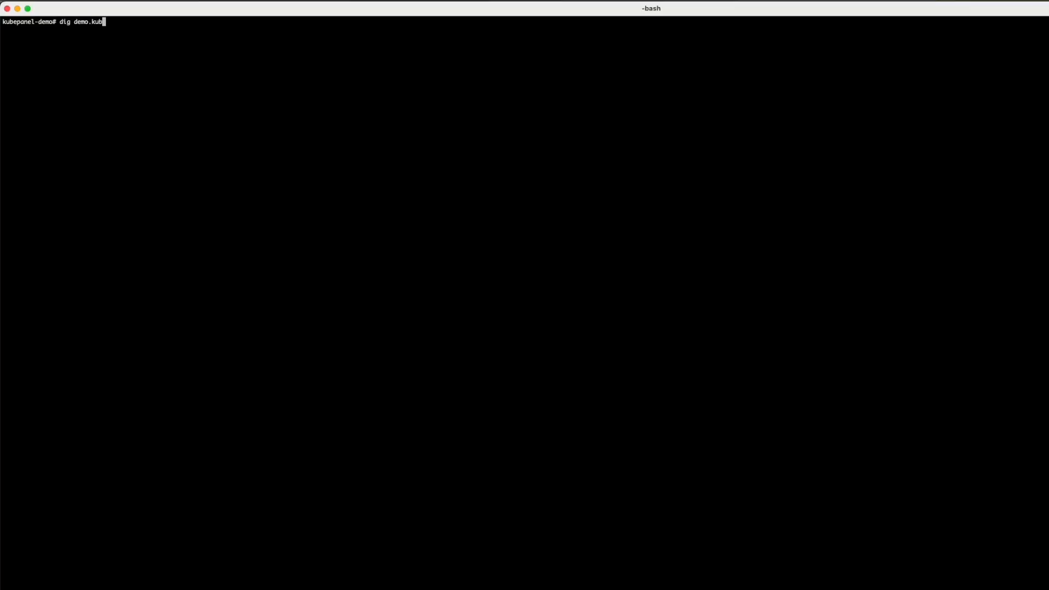
text(epanel.io)
key(Return)
Run dig justawood.com and match its three A records against demo.kubepanel.io's
text(dig justawood.com)
key(Return)
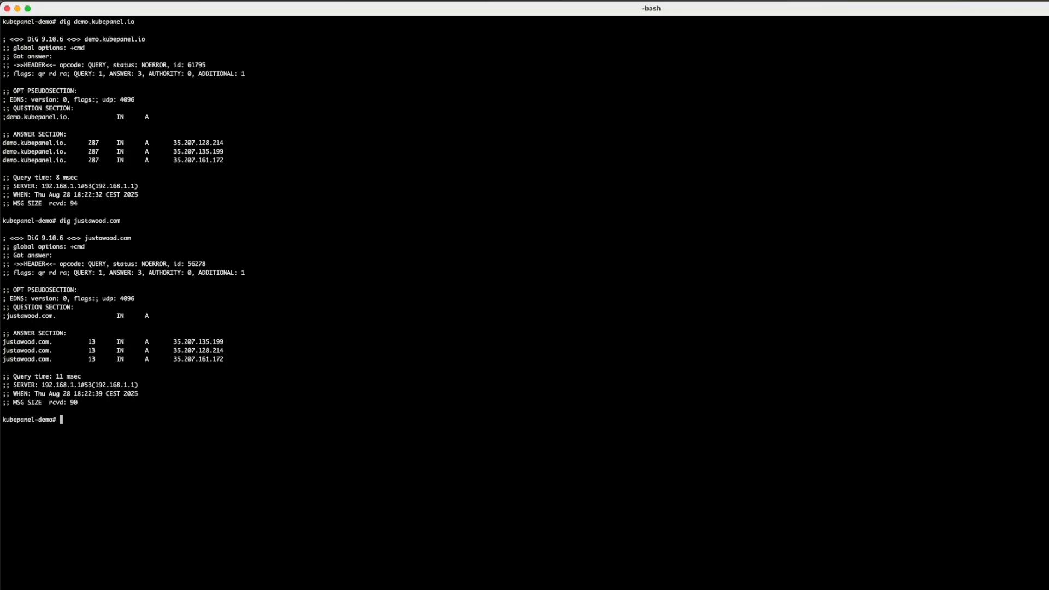
double_click(208, 143)
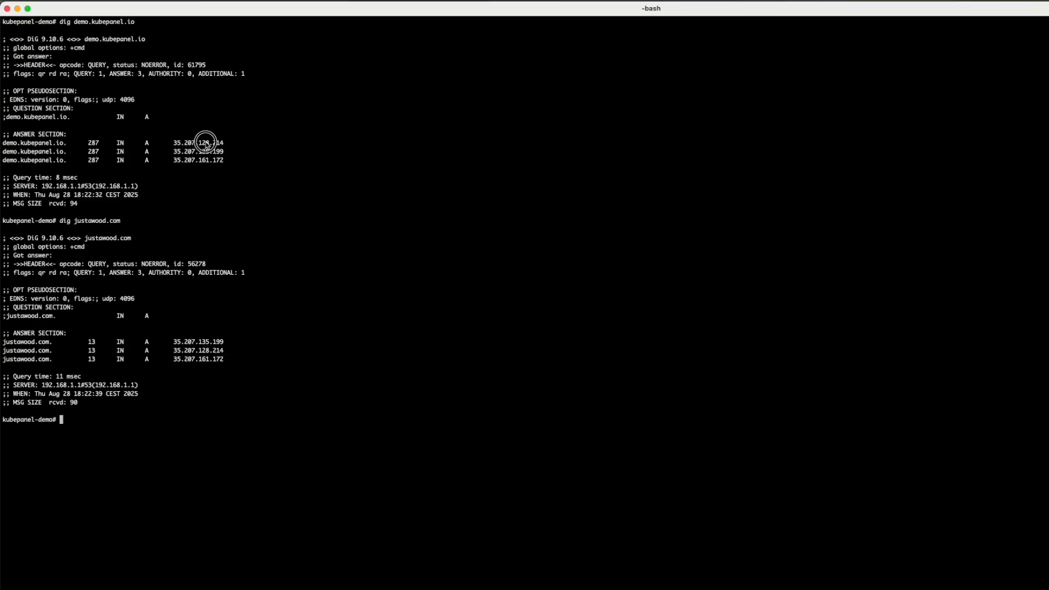
double_click(206, 350)
click(209, 153)
double_click(210, 152)
double_click(202, 341)
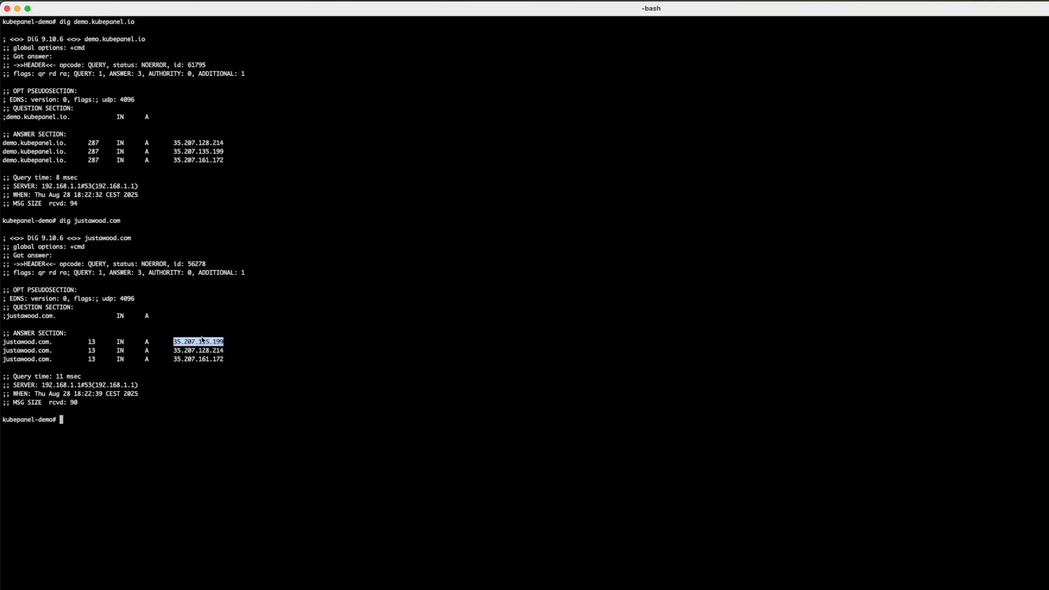
double_click(209, 161)
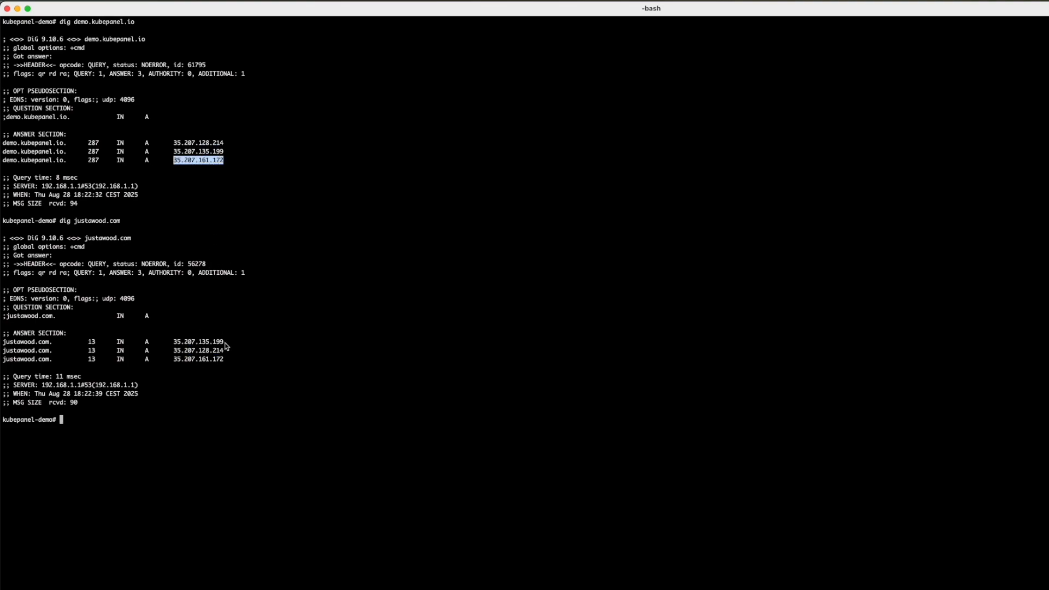
double_click(212, 360)
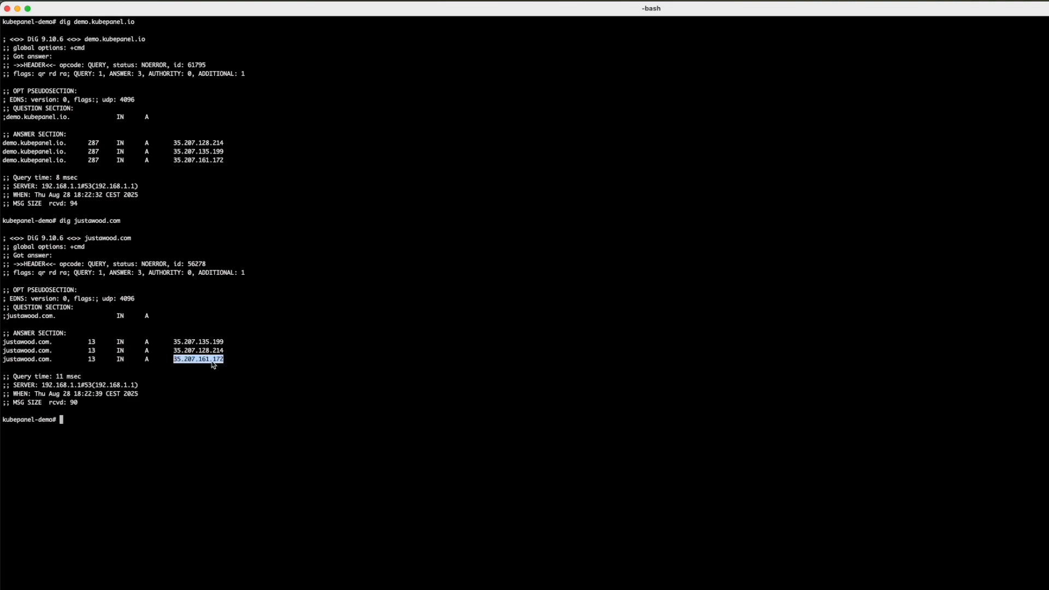
click(229, 386)
Switch back to KubePanel and open the justawood.com domain details
key(super+Tab)
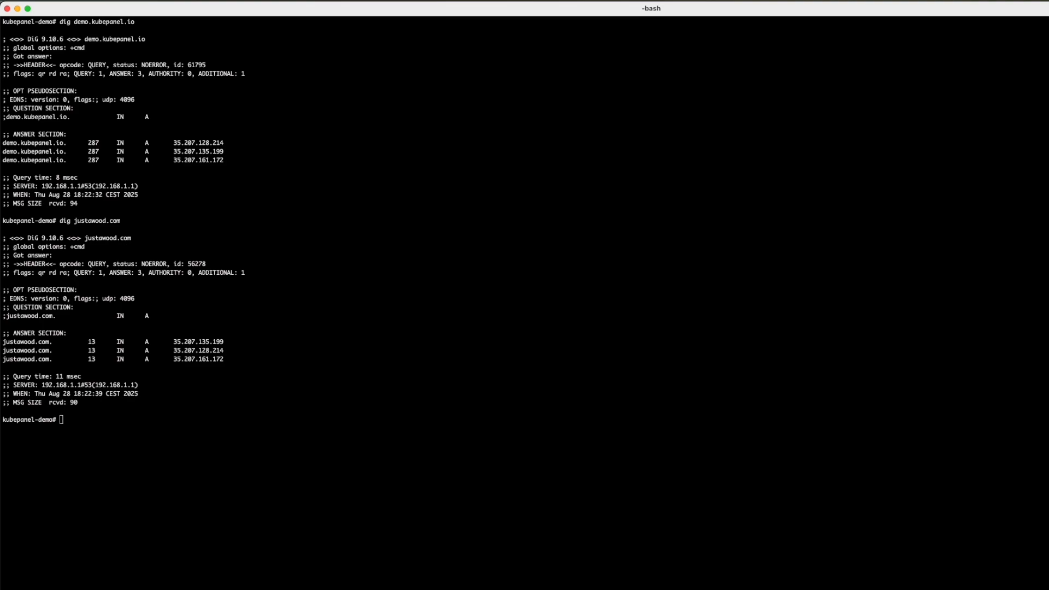
key(super+Tab)
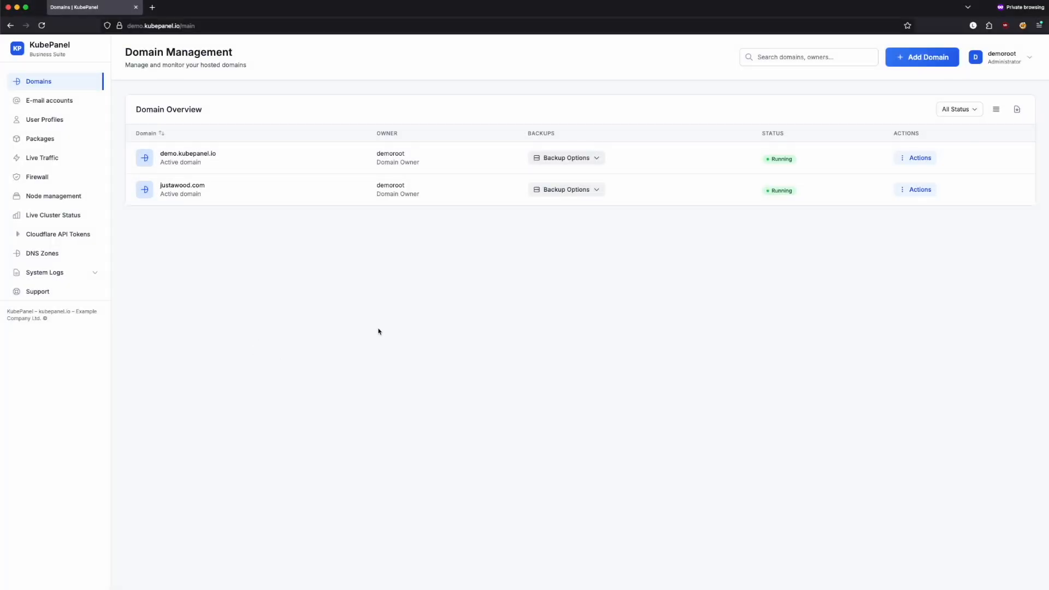
click(200, 187)
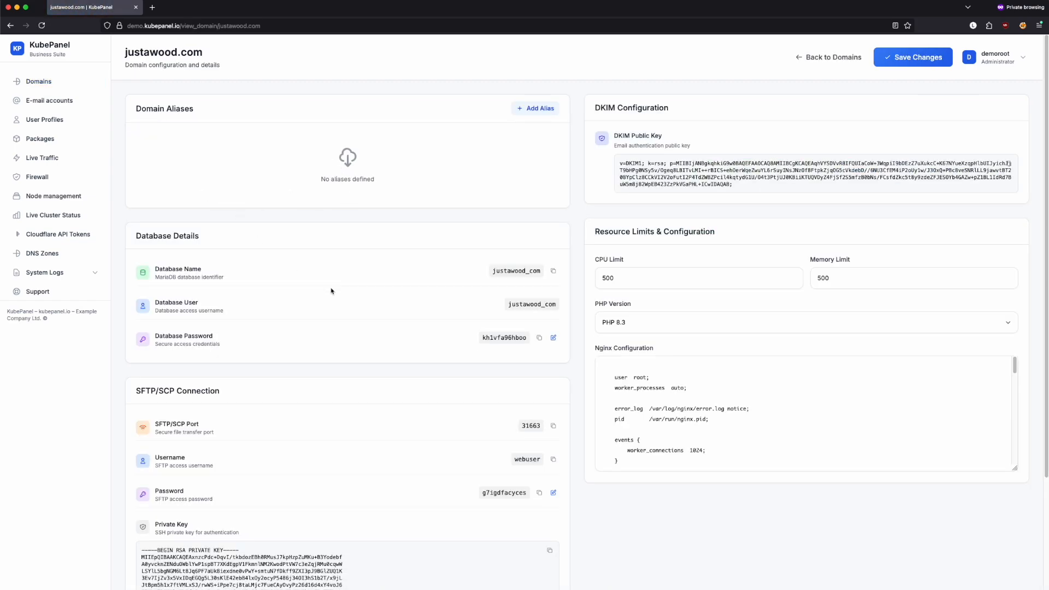
scroll(390, 276, down, 1)
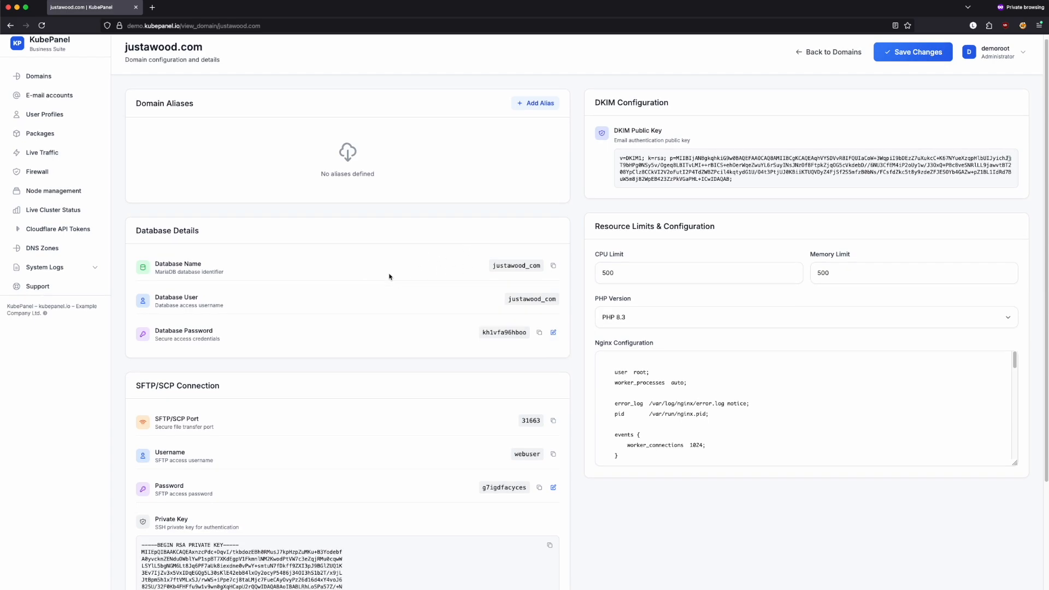
scroll(389, 277, down, 1)
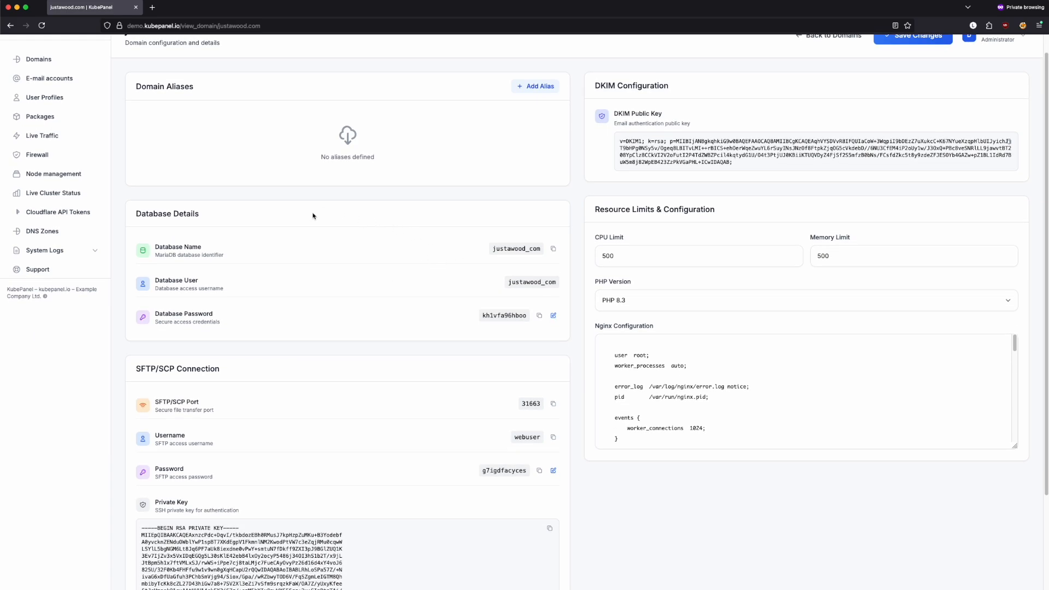
scroll(381, 280, down, 5)
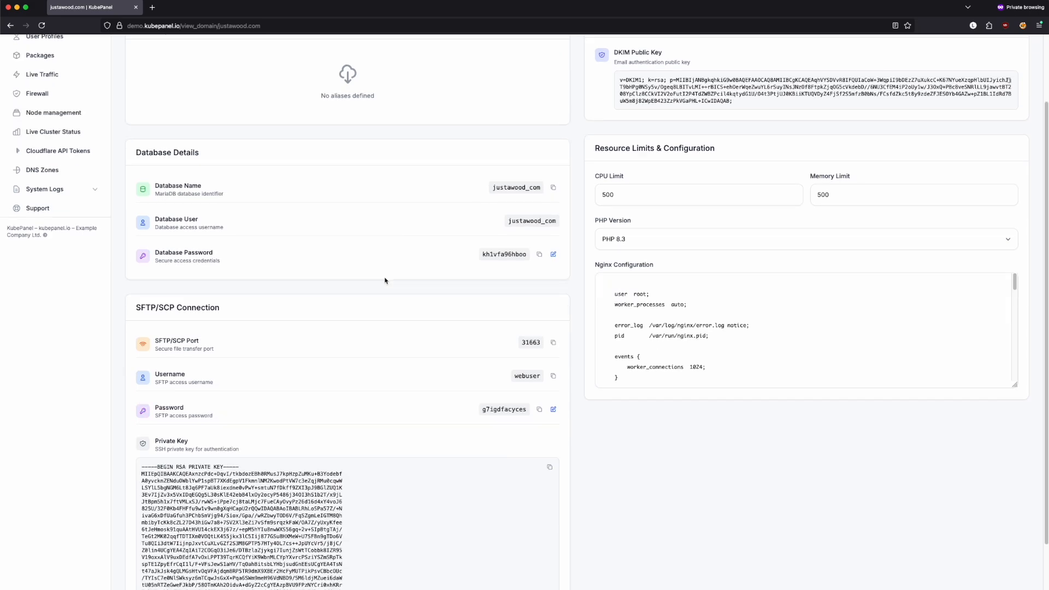
scroll(386, 281, up, 4)
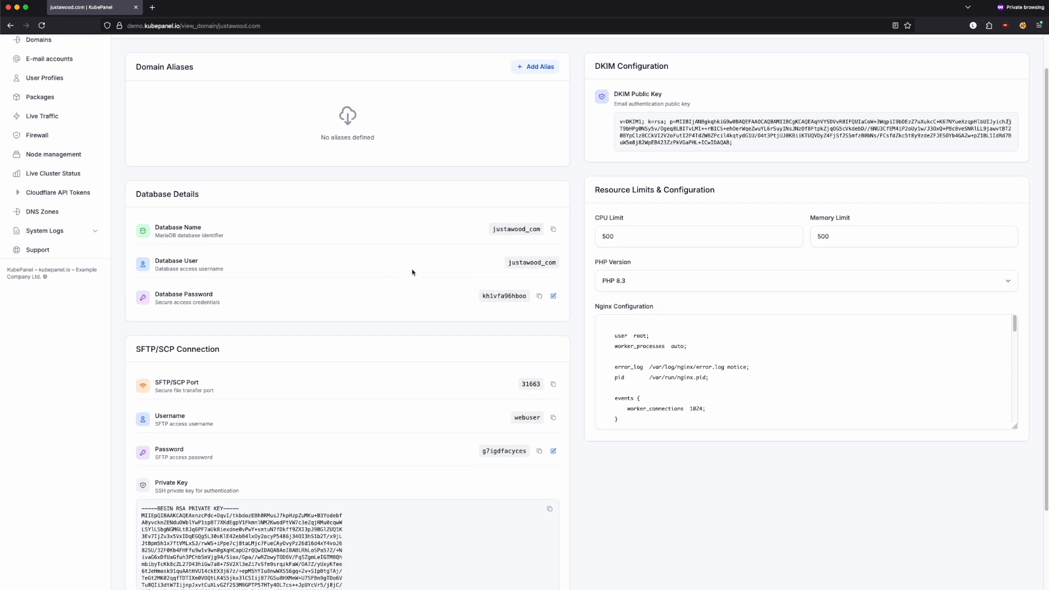
Load justawood.com in a new private tab and continue setup in English (UK)
click(153, 7)
text(justawood.com)
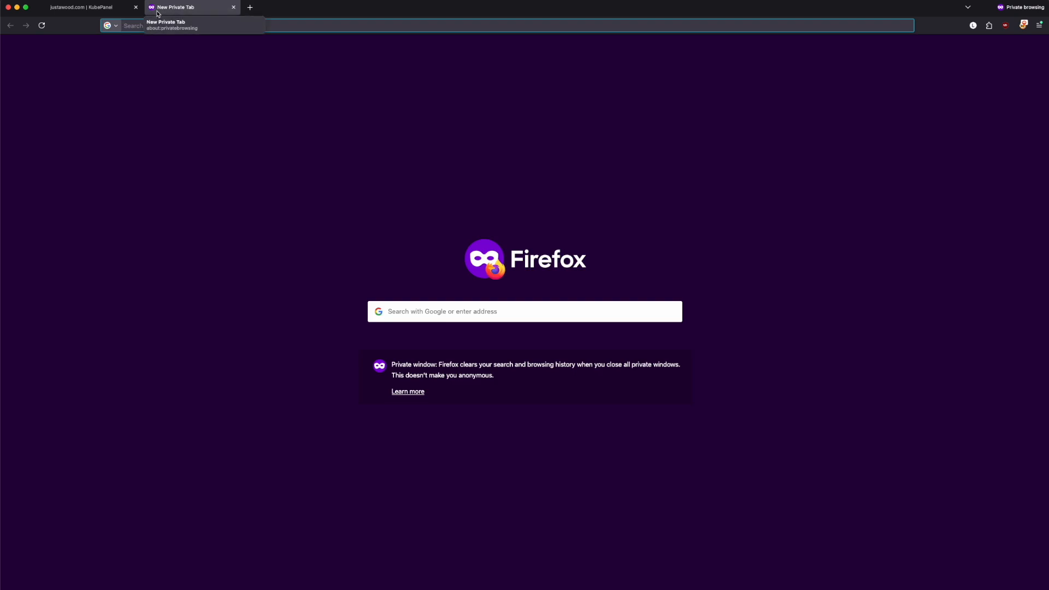
key(Return)
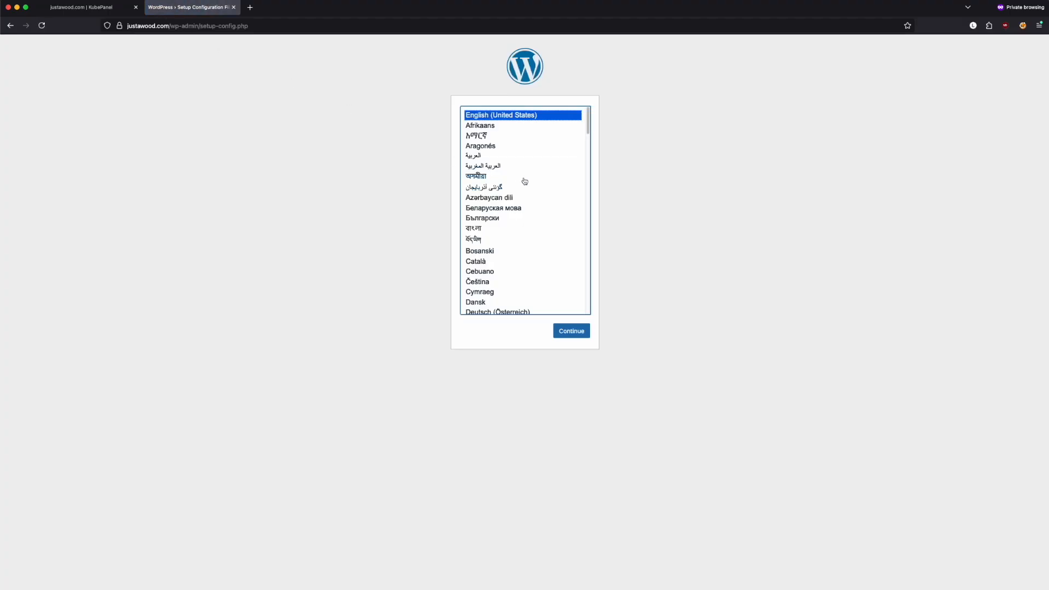
scroll(528, 184, down, 5)
scroll(528, 184, down, 1)
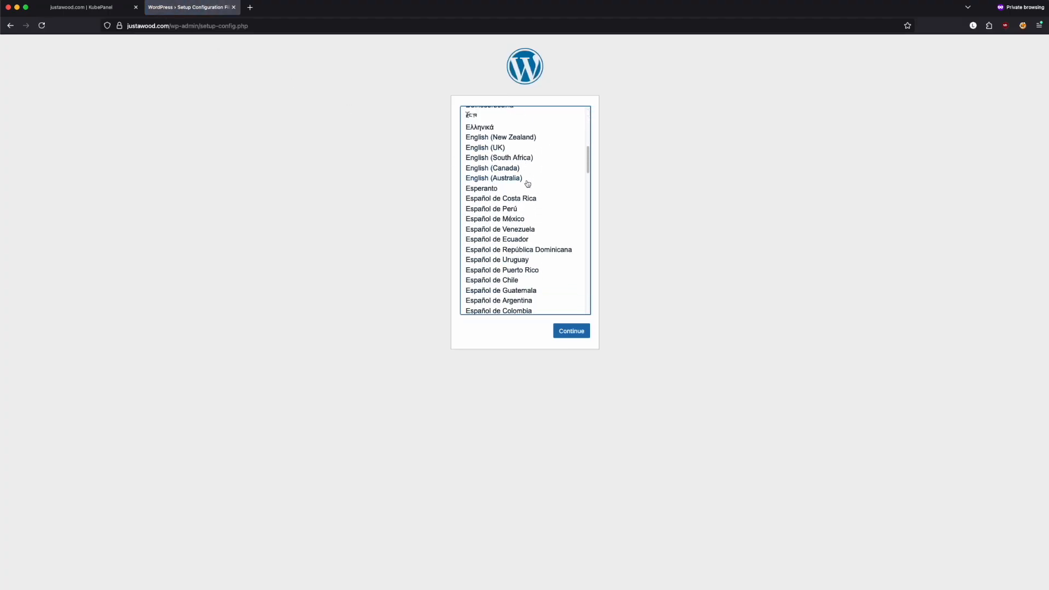
click(514, 149)
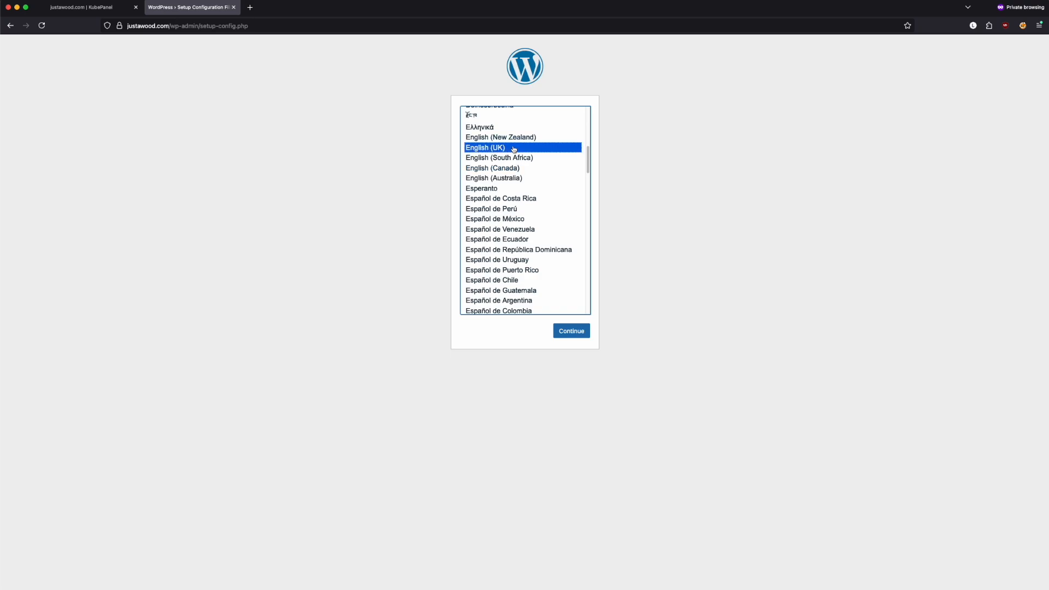
click(568, 335)
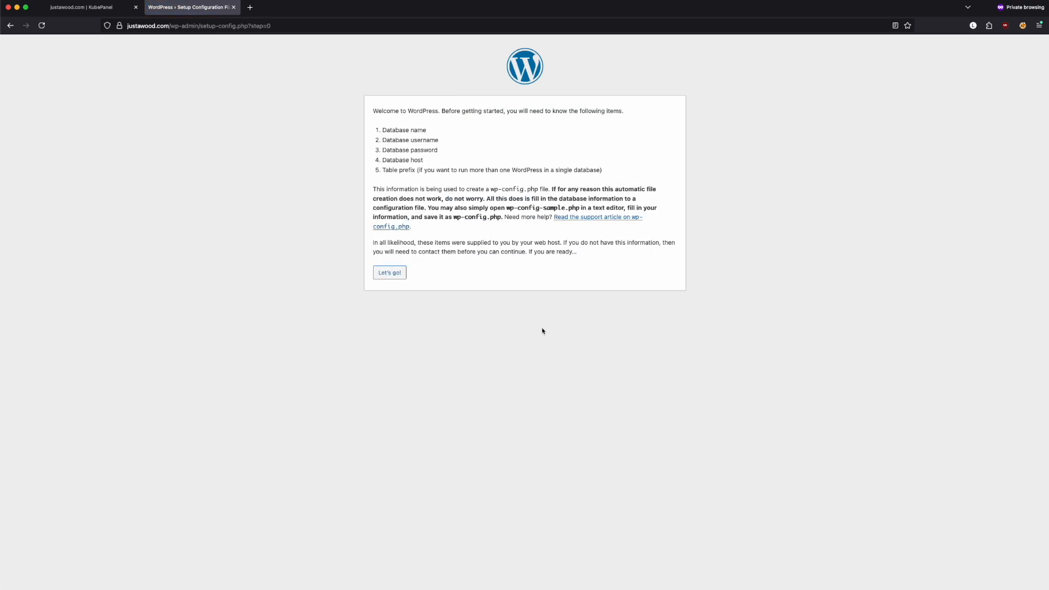
Enter justawood_com as both database name and username, copied from the panel
click(396, 273)
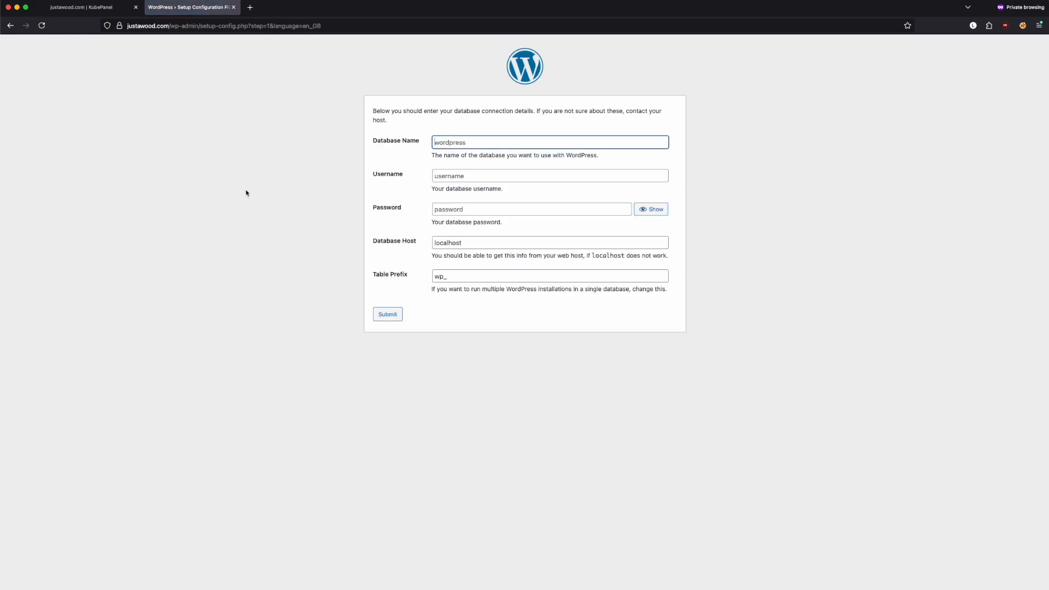
click(88, 8)
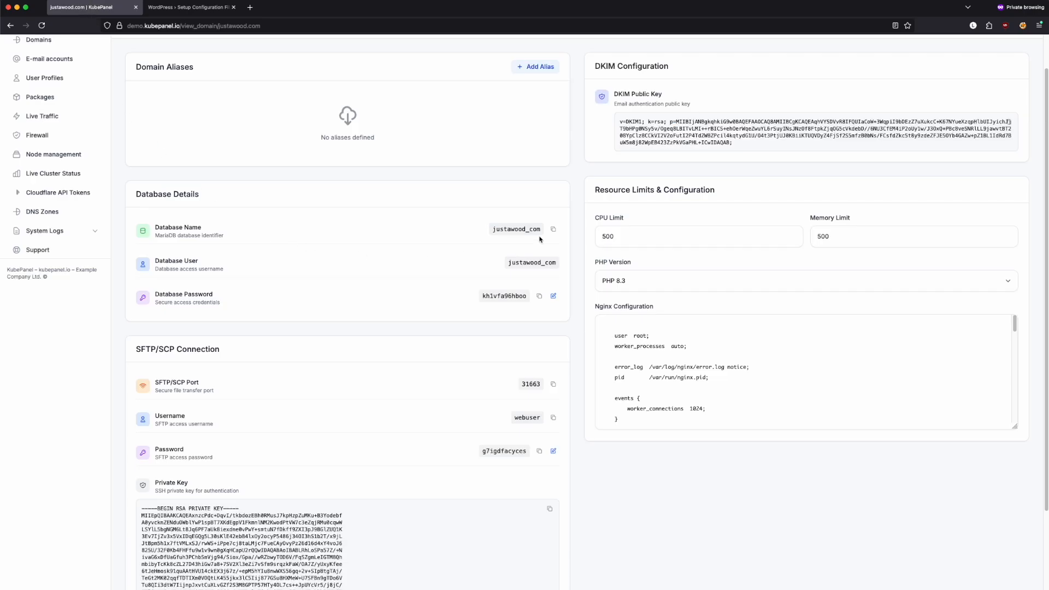
click(178, 8)
click(454, 142)
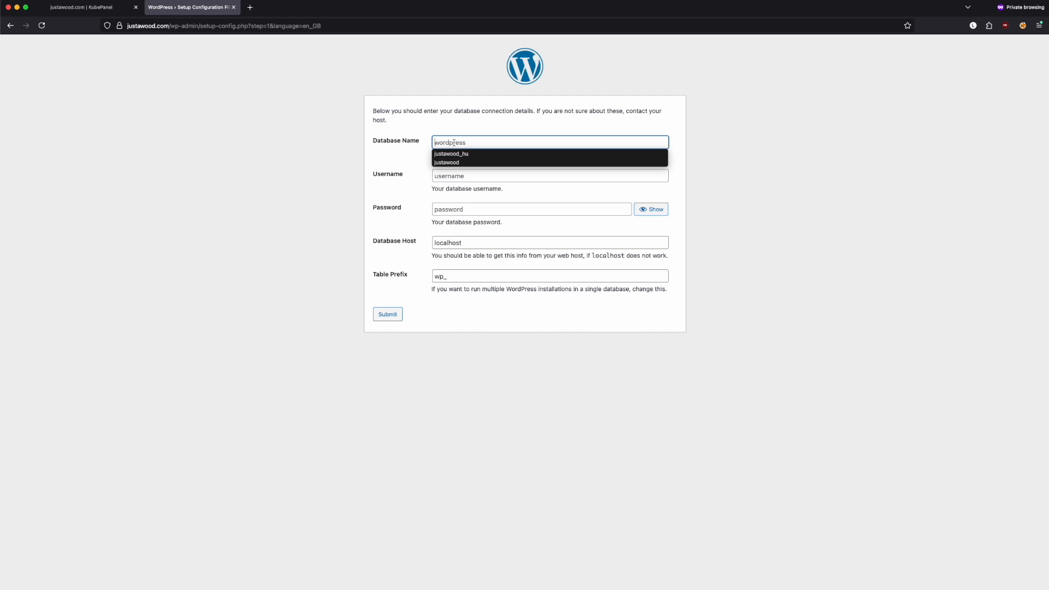
text(justawood_com)
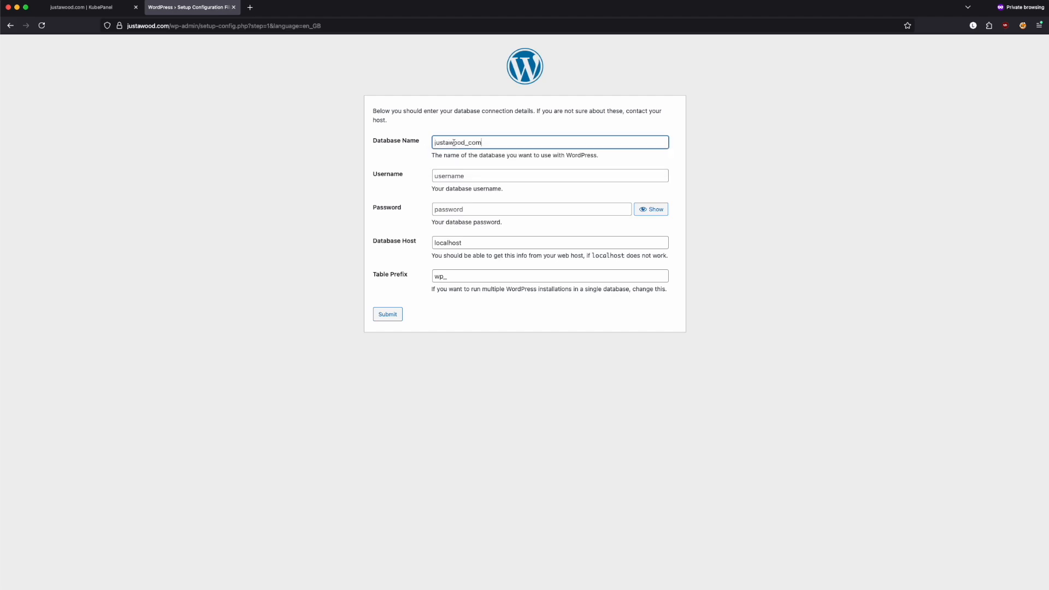
click(466, 175)
text(justawood_com)
Paste the panel's database password, set the host to 127.0.0.1, and submit
key(ctrl+shift+Tab)
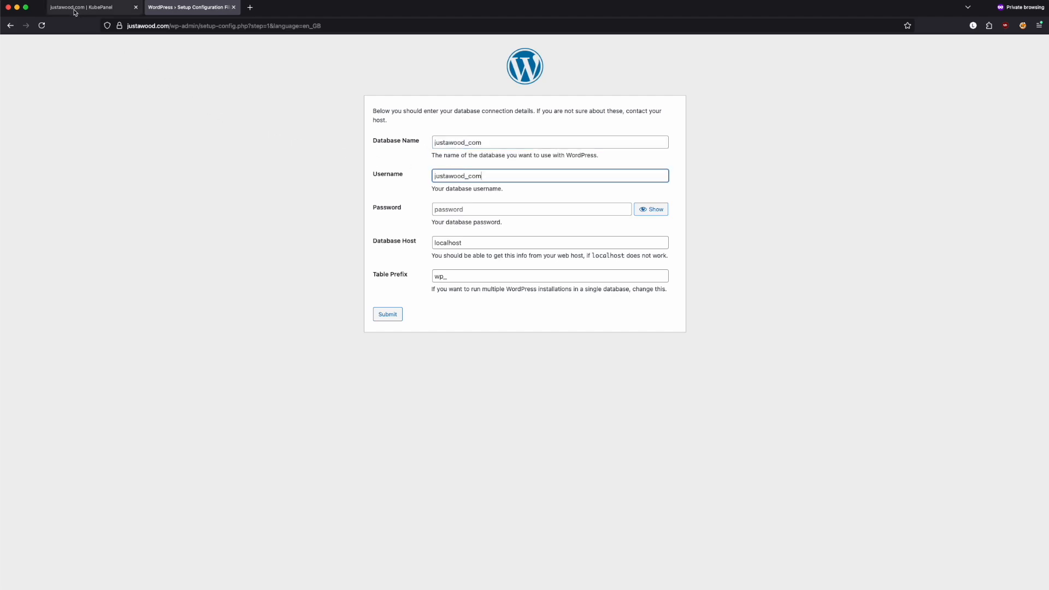
click(540, 295)
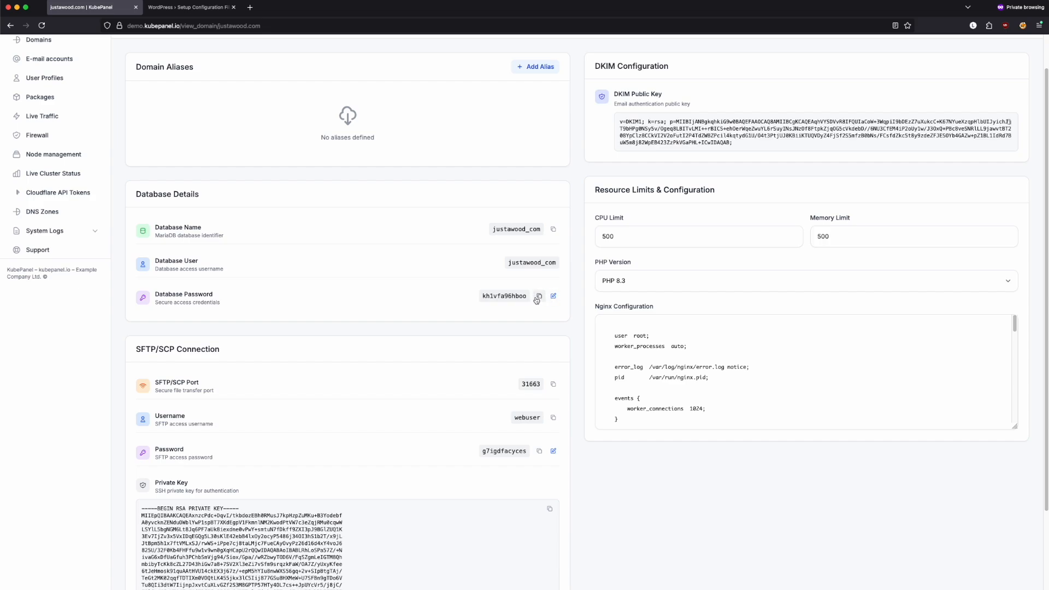
key(ctrl+Tab)
key(Tab)
key(super+v)
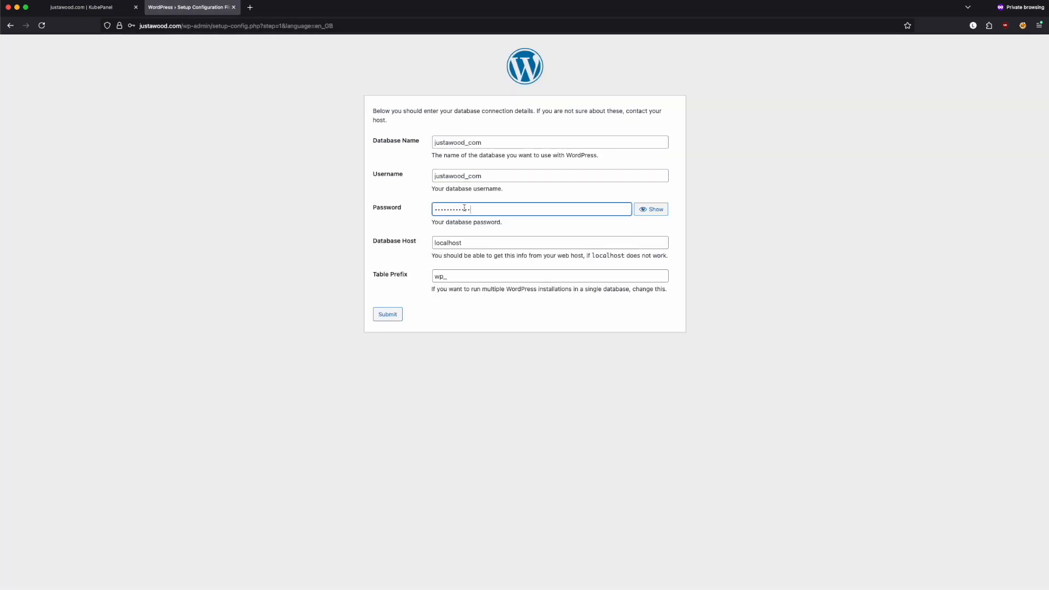
double_click(428, 242)
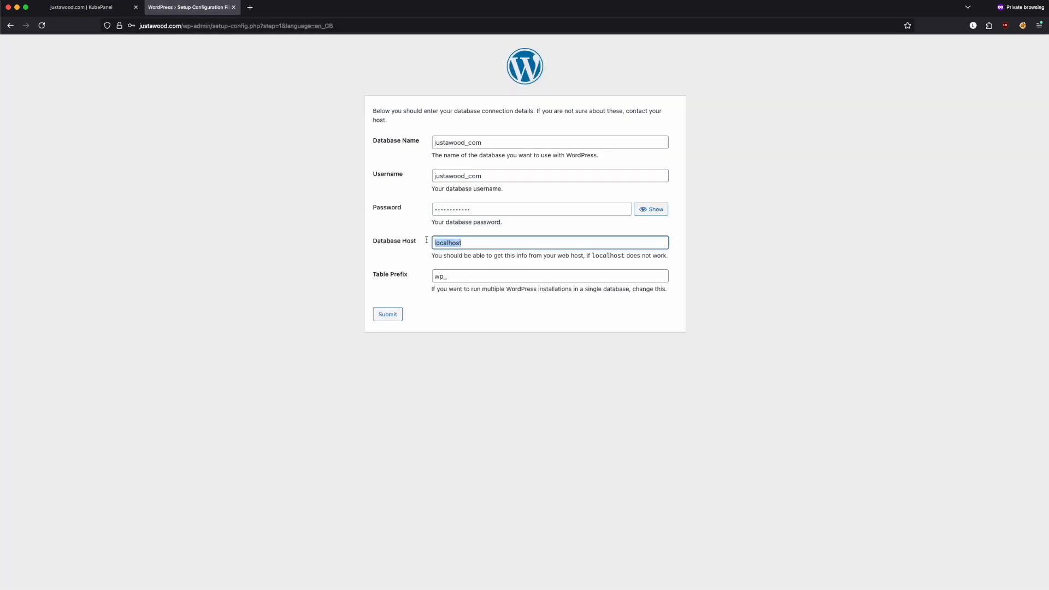
text(127.0.0.1)
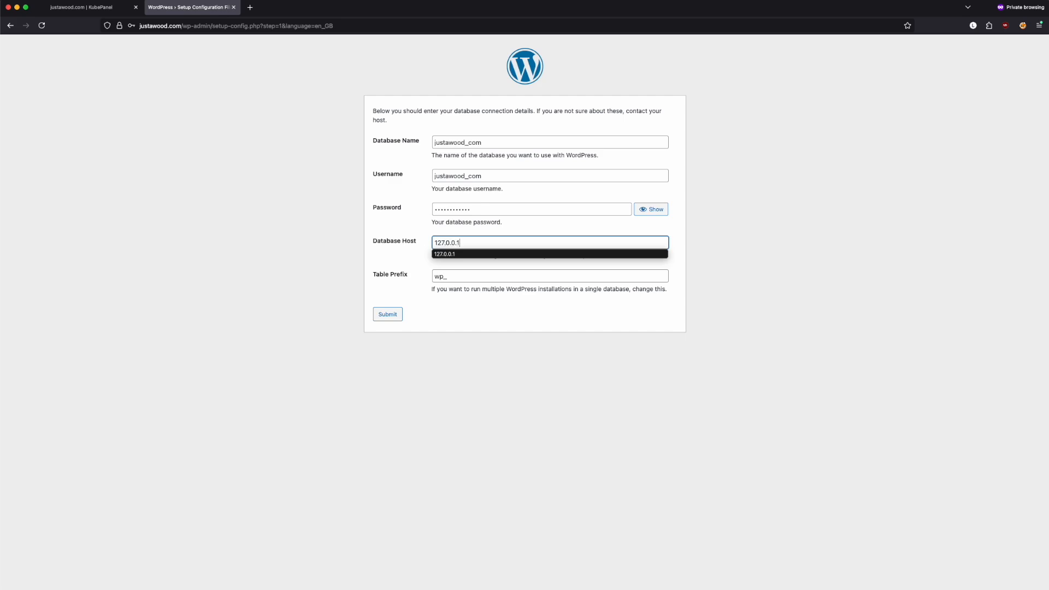
click(447, 276)
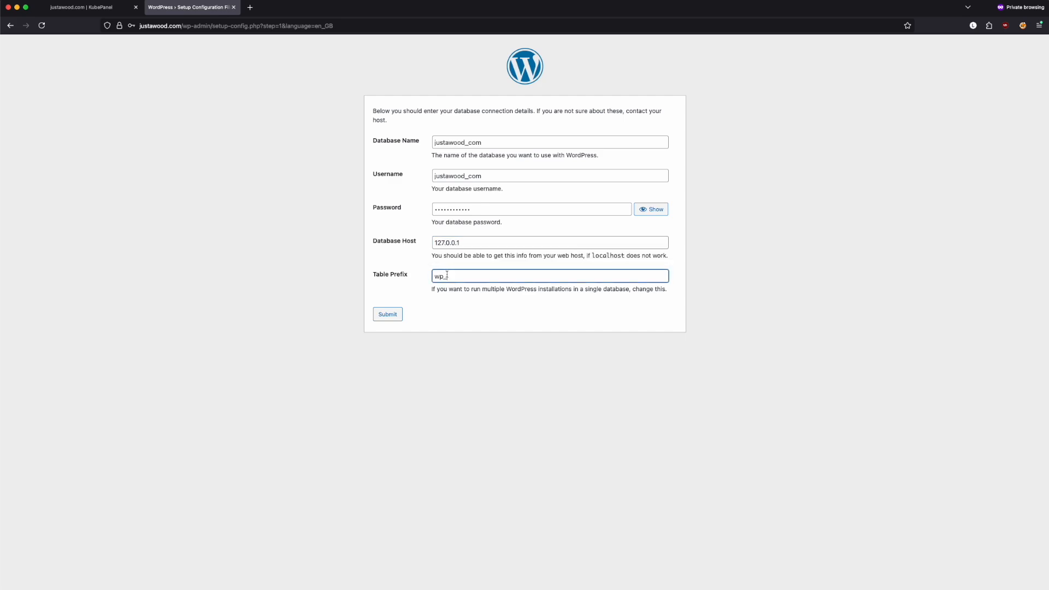
click(394, 317)
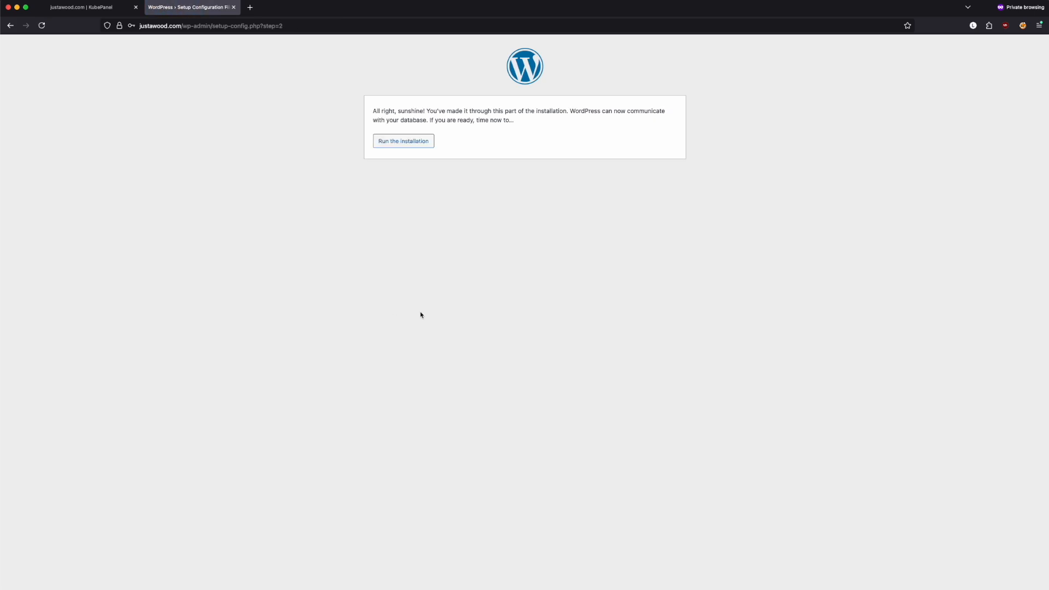
Install WordPress as 'Demo site' with user administrator, the admin e-mail, and indexing discouraged
click(394, 142)
text(Demo site)
key(Tab)
text(administrator)
drag(507, 273, 430, 268)
click(471, 323)
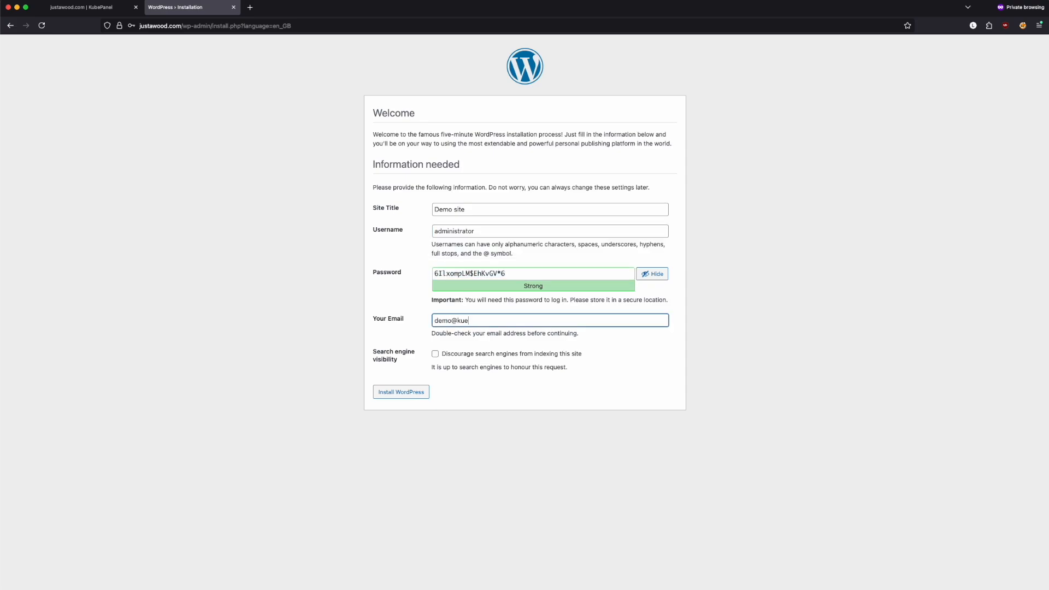
click(435, 354)
click(396, 394)
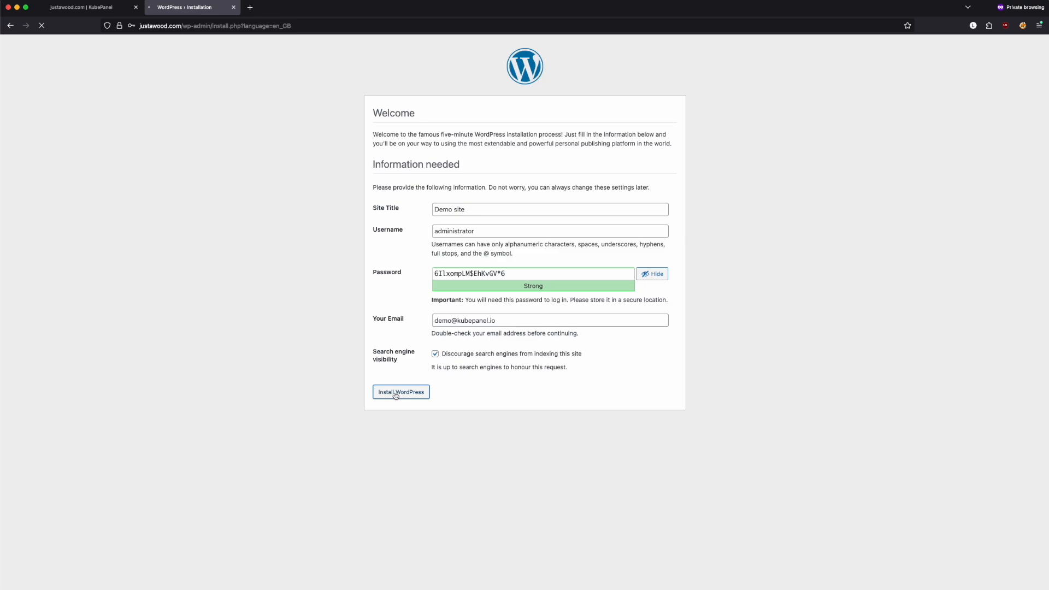
Log in as administrator using the copied generated password
click(382, 205)
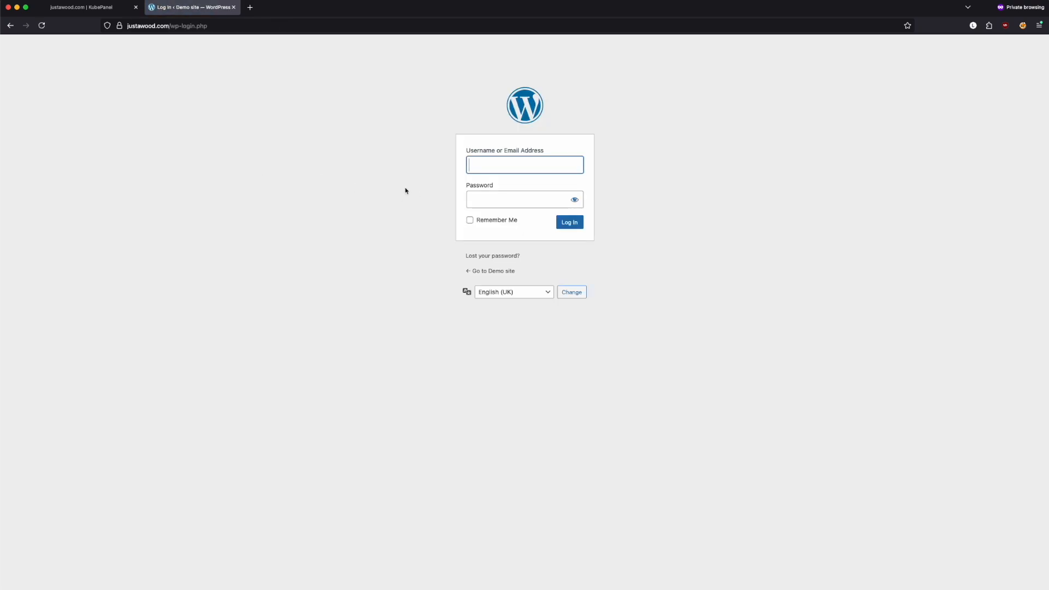
text(administrator)
key(Tab)
key(super+v)
click(569, 223)
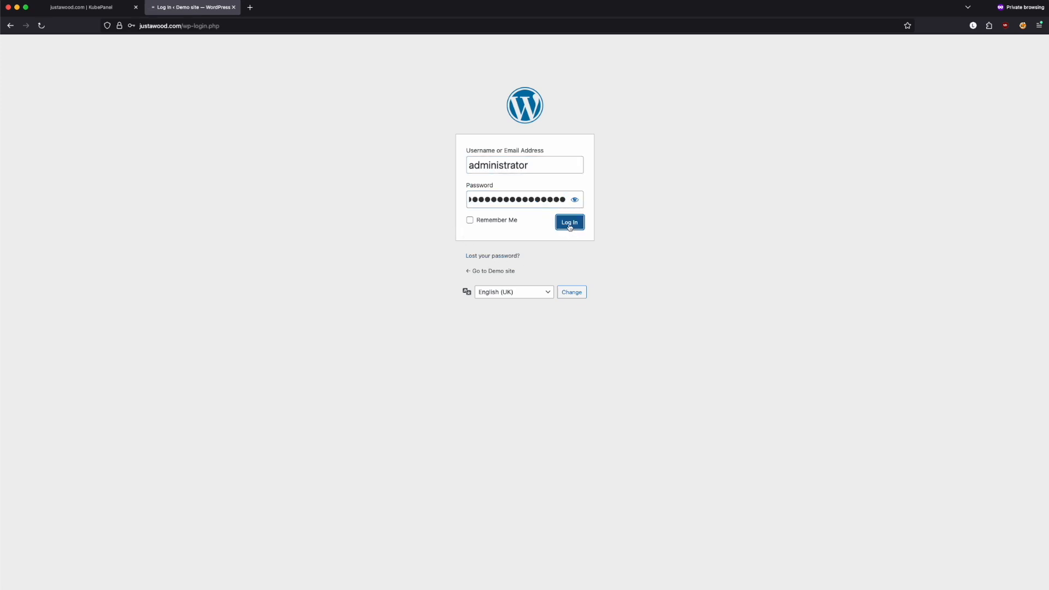